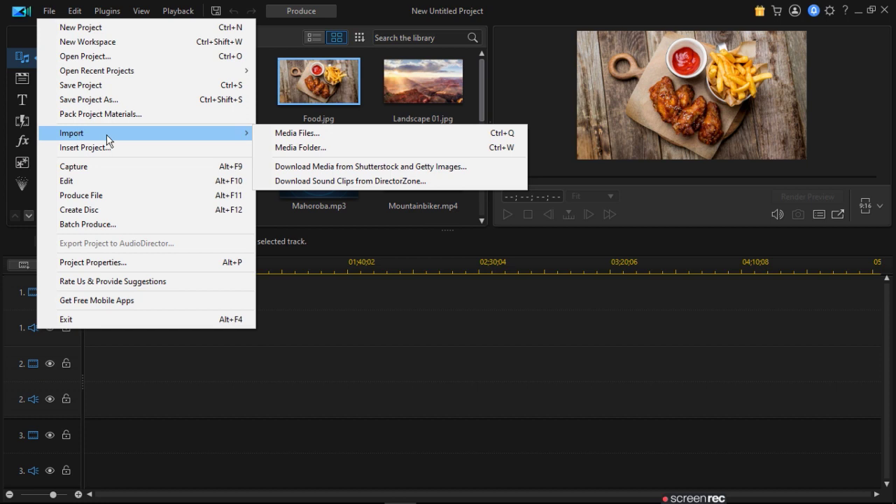
Import "recover photo video and music.mp4" from the Desktop and place it at the start of track 1.
{"action": "left_click", "coordinate": [293, 133]}
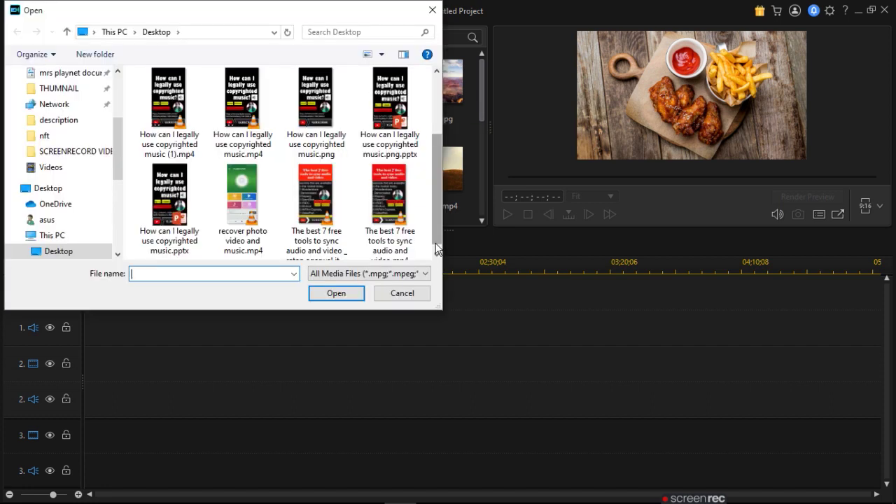
{"action": "left_click", "coordinate": [242, 184]}
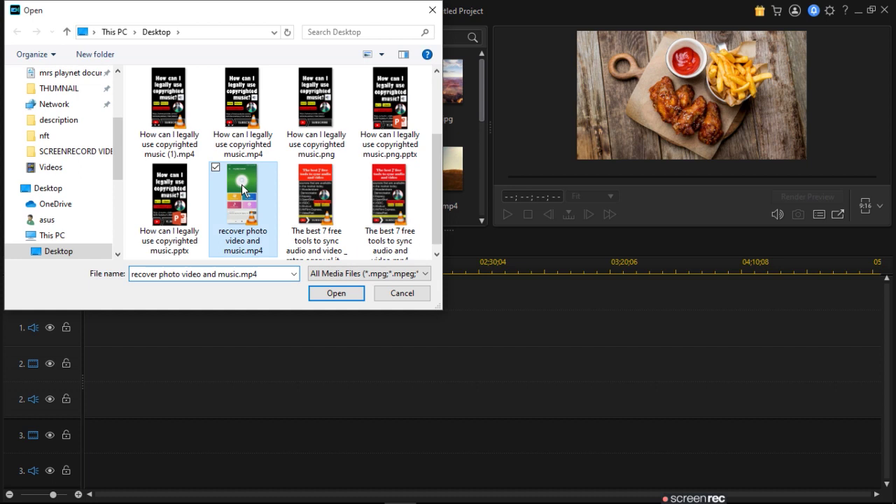
{"action": "double_click", "coordinate": [241, 184]}
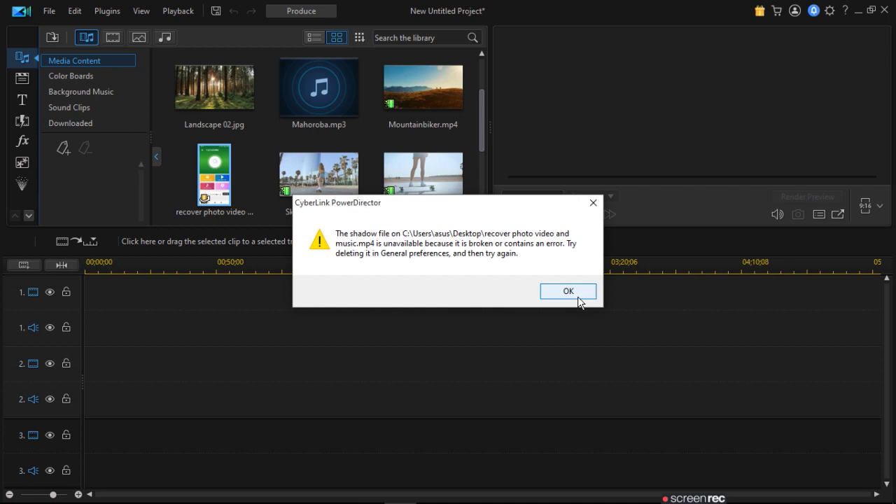
{"action": "left_click", "coordinate": [579, 297]}
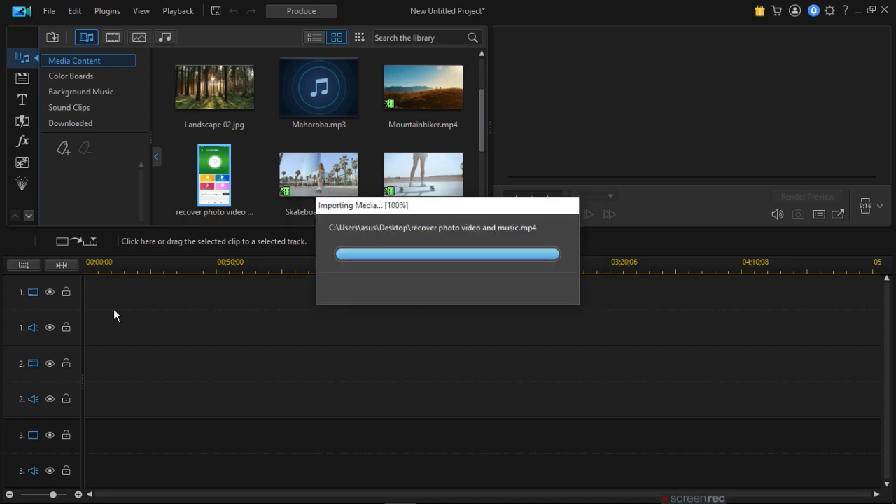
{"action": "left_click_drag", "start_coordinate": [220, 184], "coordinate": [79, 326]}
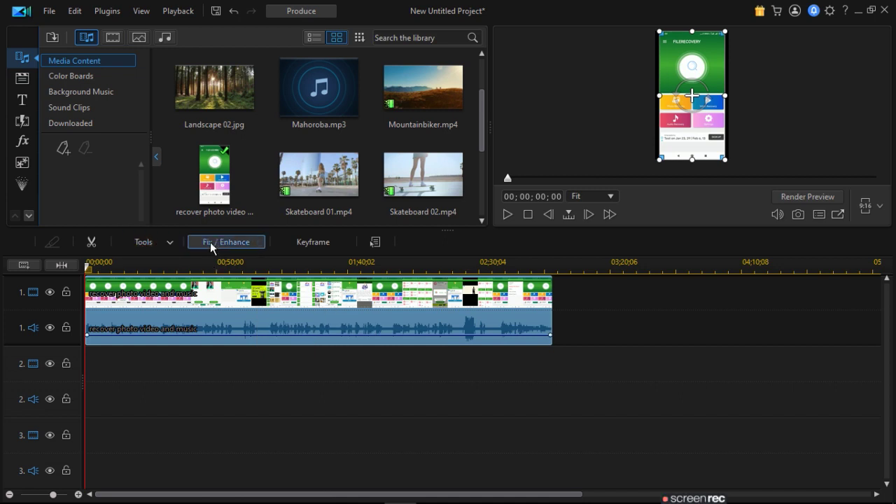
{"action": "left_click", "coordinate": [154, 242]}
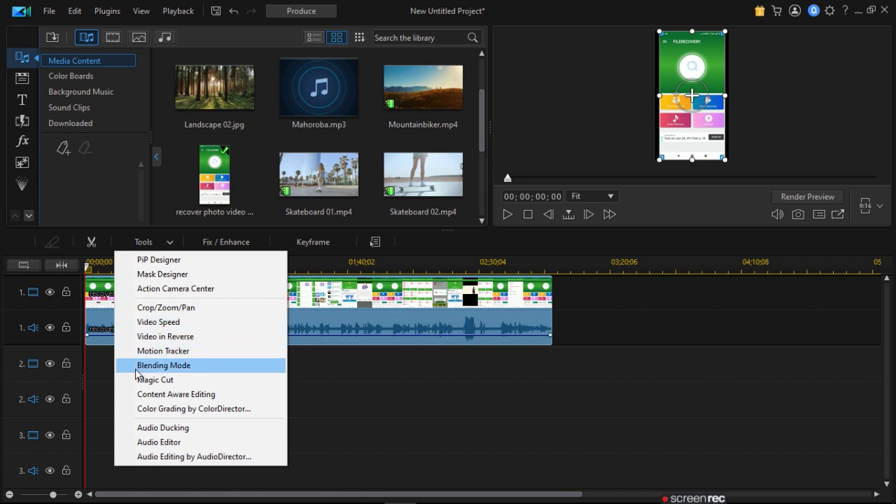
{"action": "left_click", "coordinate": [350, 424]}
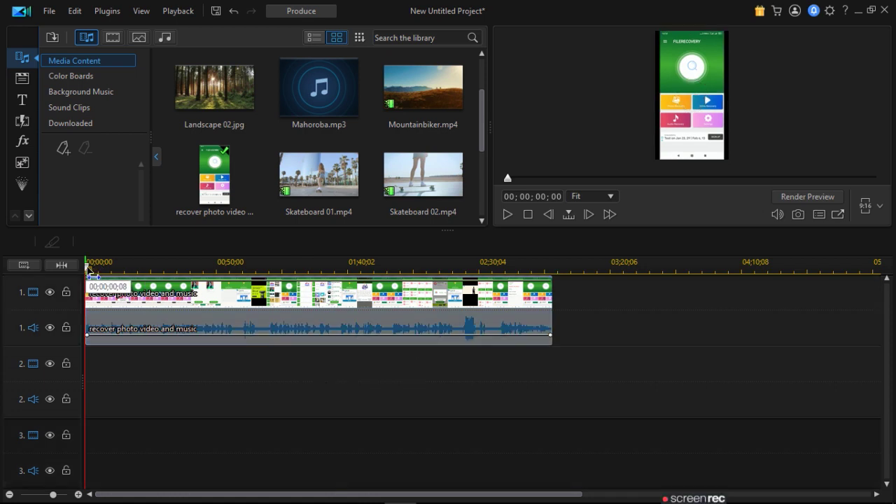
Split the clip at 00;01;03;17 and 00;01;09;10, remove the piece between the cuts and close the gap.
{"action": "left_click_drag", "start_coordinate": [88, 268], "coordinate": [254, 297]}
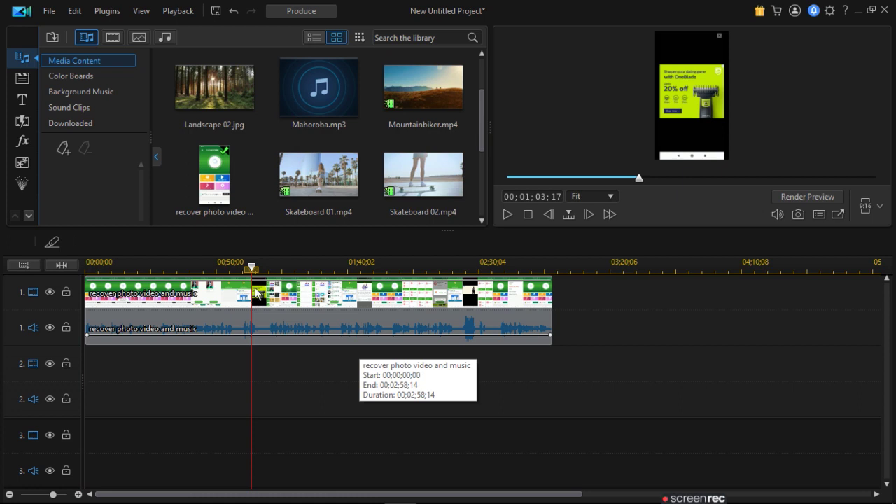
{"action": "left_click", "coordinate": [53, 245]}
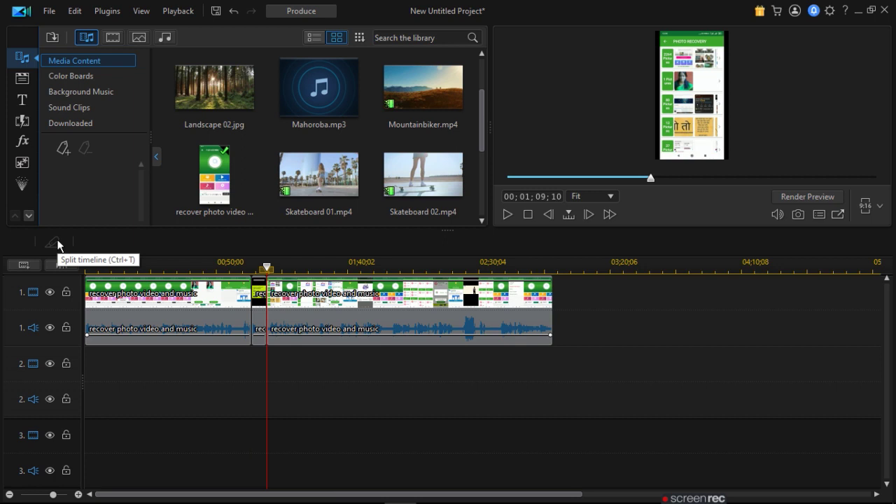
{"action": "right_click", "coordinate": [257, 294]}
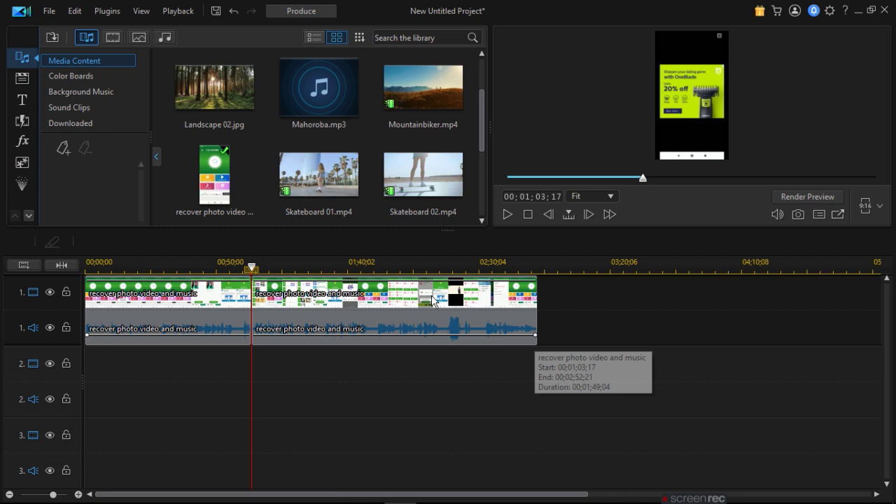
Try muting the entire second clip and play it back from 00;02;18;04.
{"action": "left_click", "coordinate": [449, 301]}
{"action": "left_click", "coordinate": [448, 300]}
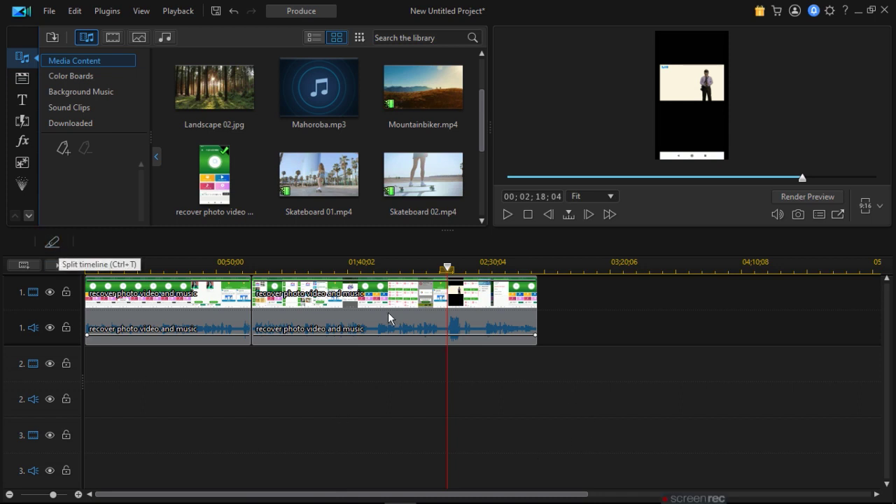
{"action": "left_click", "coordinate": [455, 294]}
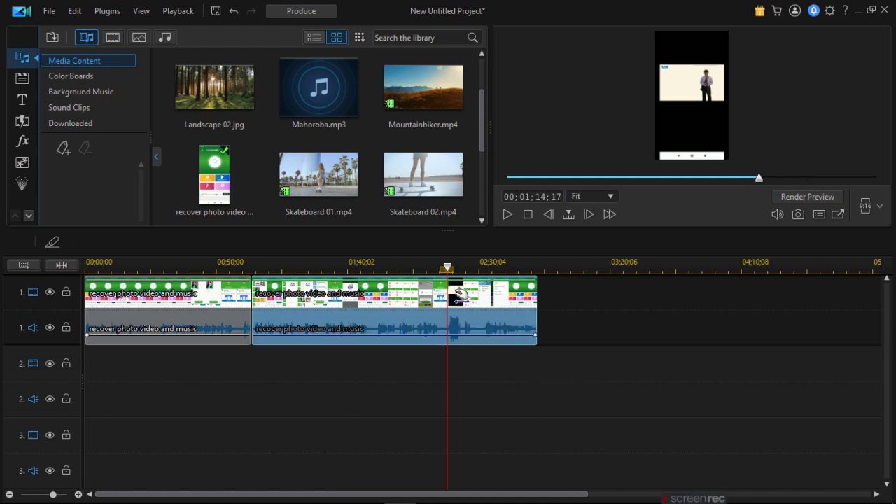
{"action": "right_click", "coordinate": [457, 295]}
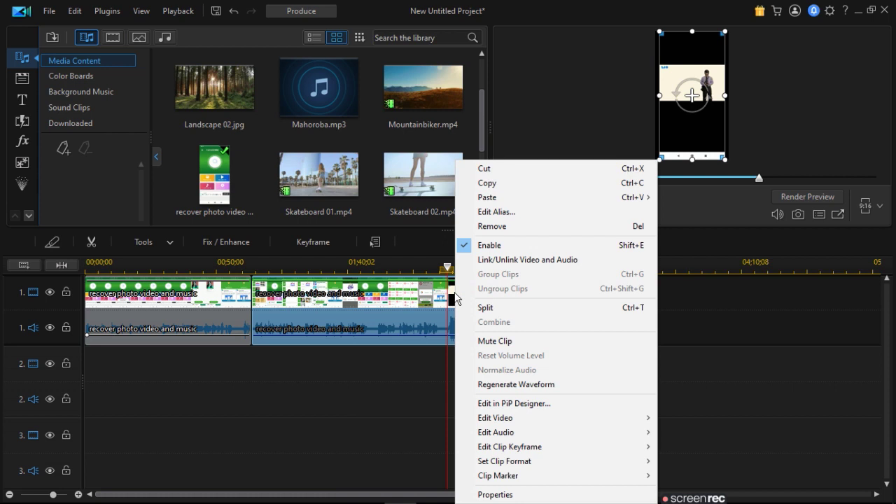
{"action": "left_click", "coordinate": [505, 345]}
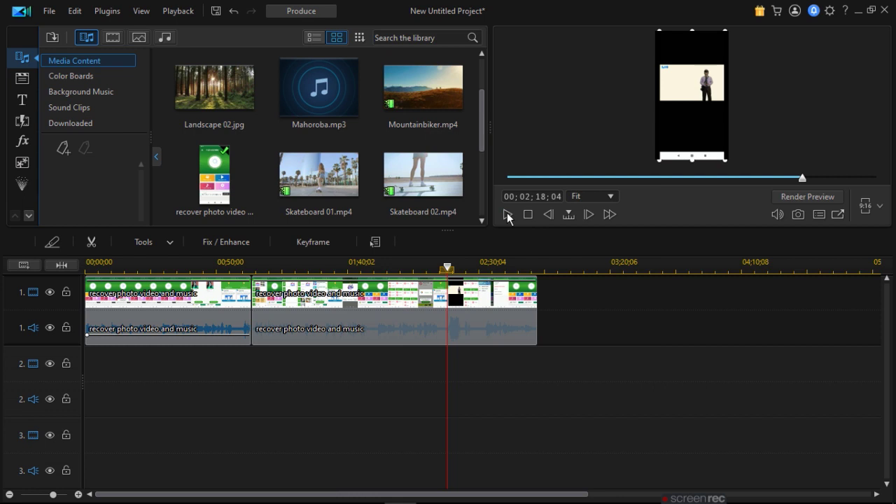
{"action": "left_click", "coordinate": [508, 214]}
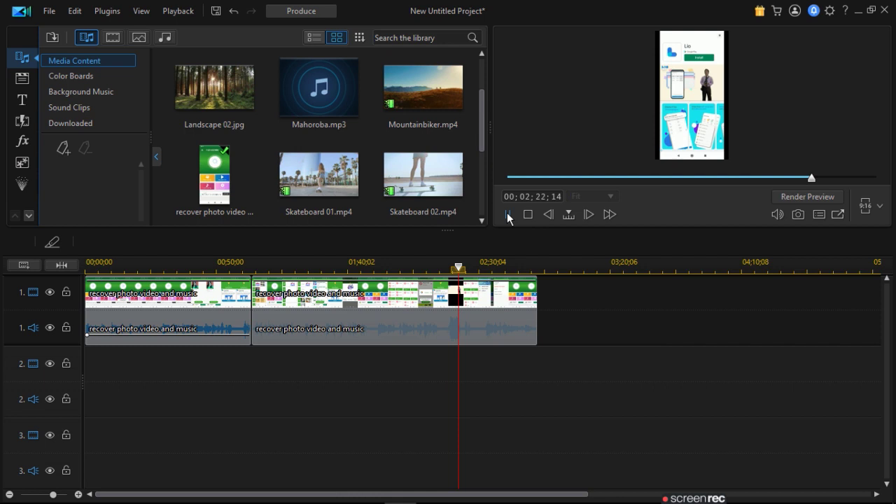
{"action": "left_click", "coordinate": [453, 298]}
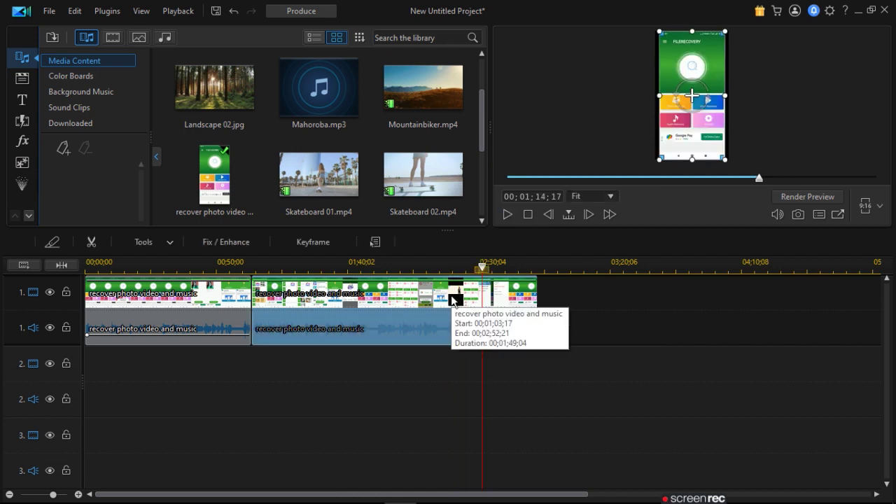
Split the second clip at 00;02;18;04, where the full-screen ad begins.
{"action": "left_click", "coordinate": [448, 297]}
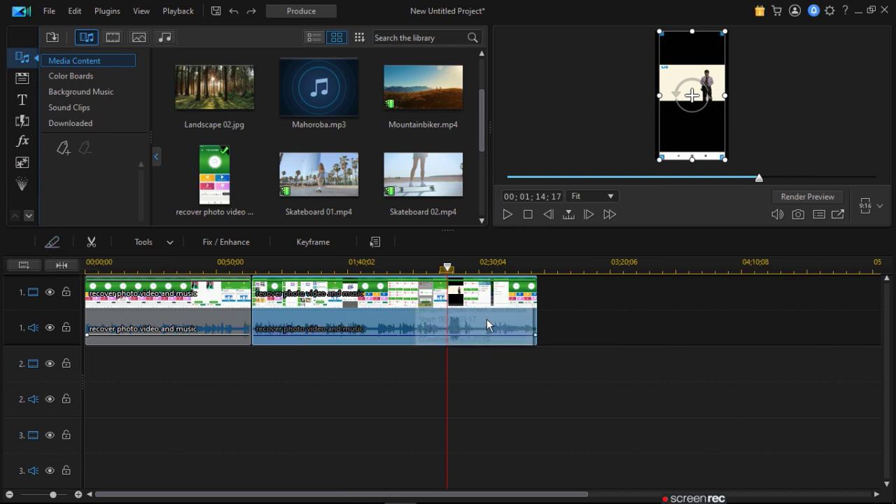
{"action": "right_click", "coordinate": [450, 301]}
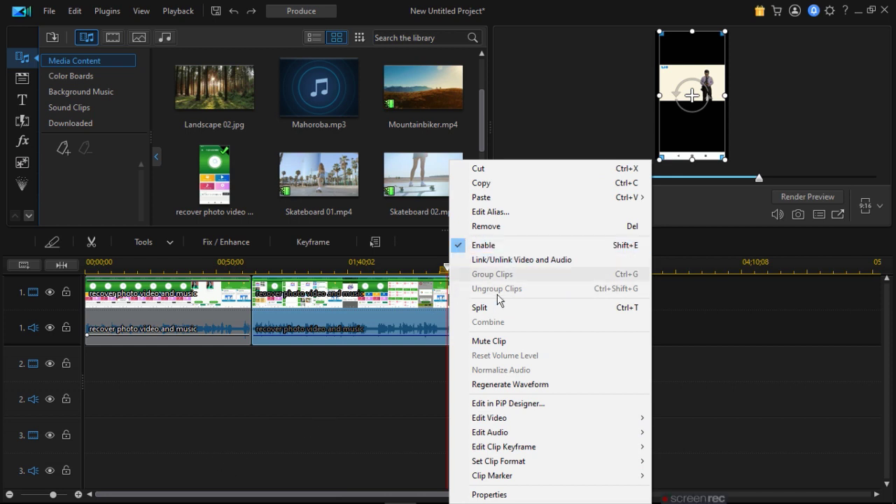
{"action": "left_click", "coordinate": [52, 245]}
{"action": "key", "text": "ctrl+t"}
{"action": "left_click", "coordinate": [450, 306]}
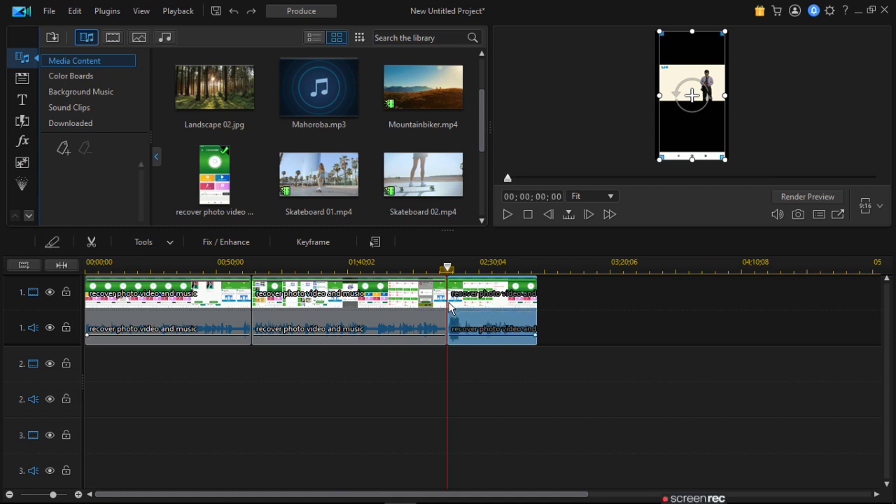
Try muting the whole last clip from 00;02;18;04 onward and play it back.
{"action": "right_click", "coordinate": [450, 307]}
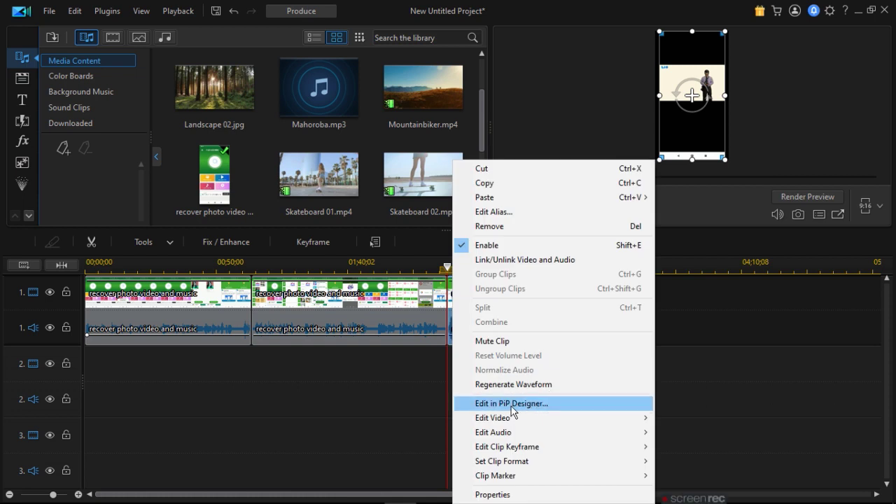
{"action": "left_click", "coordinate": [507, 342]}
{"action": "left_click", "coordinate": [505, 213]}
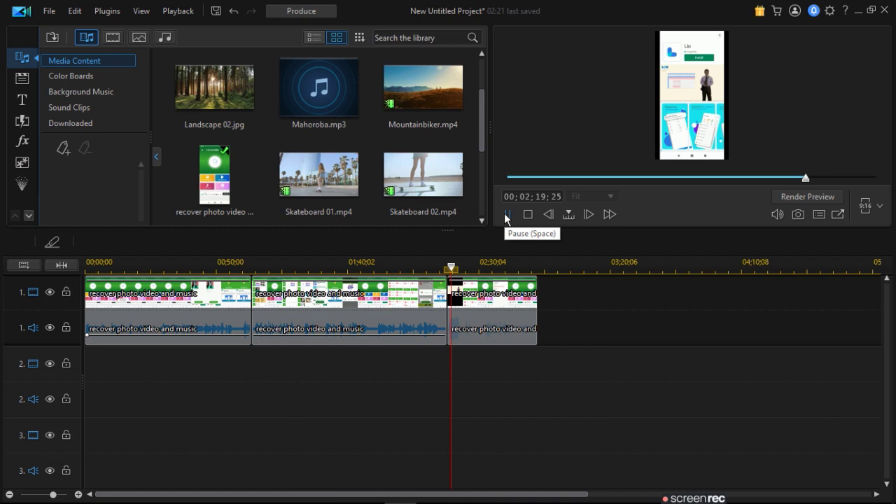
{"action": "left_click", "coordinate": [493, 331]}
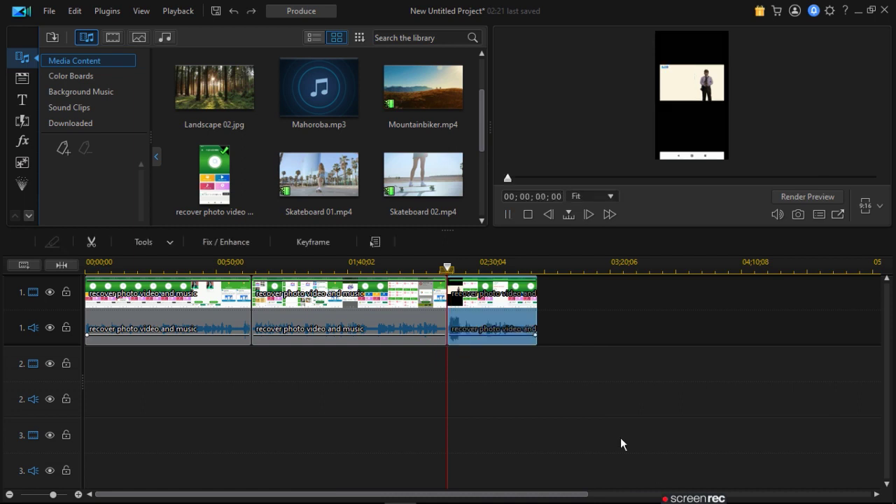
Split the last clip at 00;02;24;04, where the ad segment ends.
{"action": "left_click", "coordinate": [467, 280]}
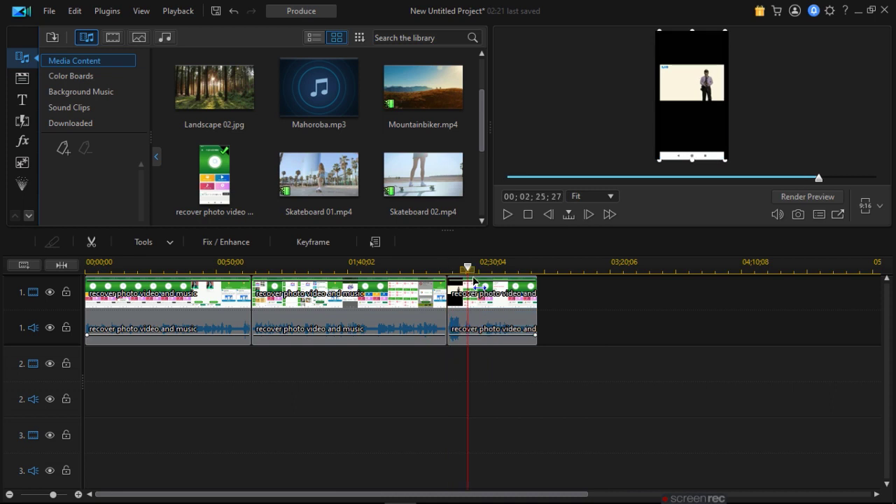
{"action": "left_click", "coordinate": [463, 281]}
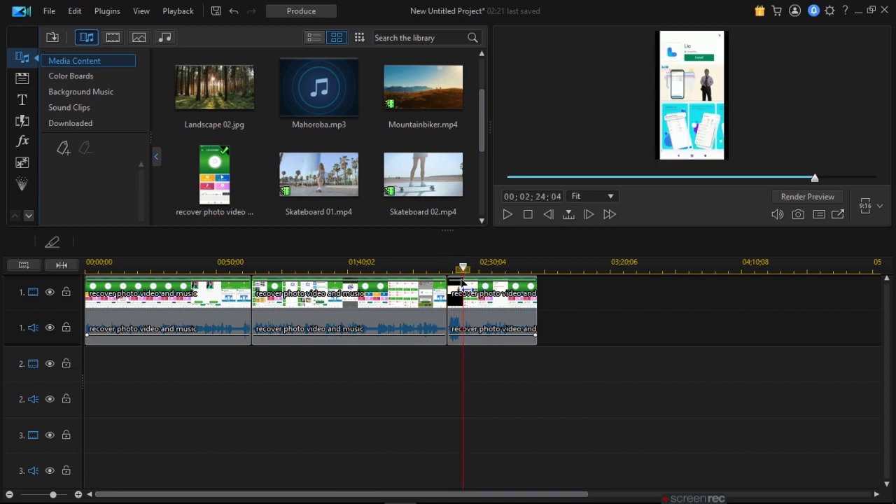
{"action": "left_click", "coordinate": [462, 283]}
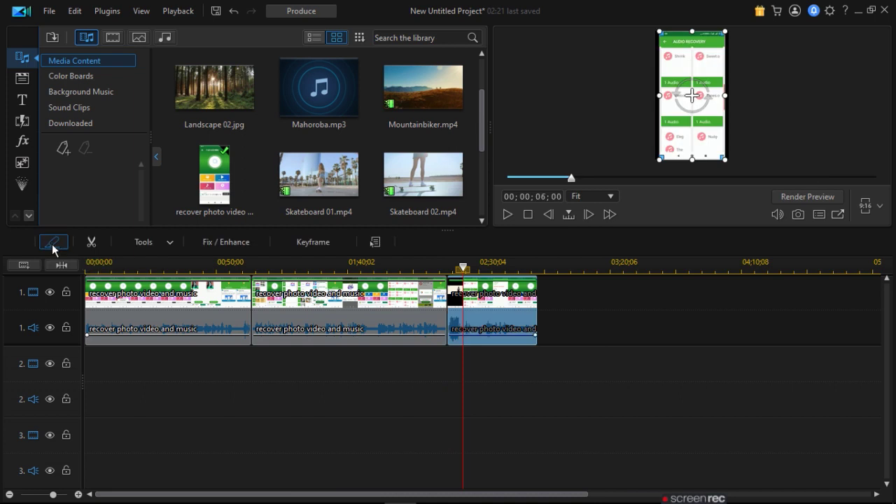
{"action": "left_click", "coordinate": [54, 244]}
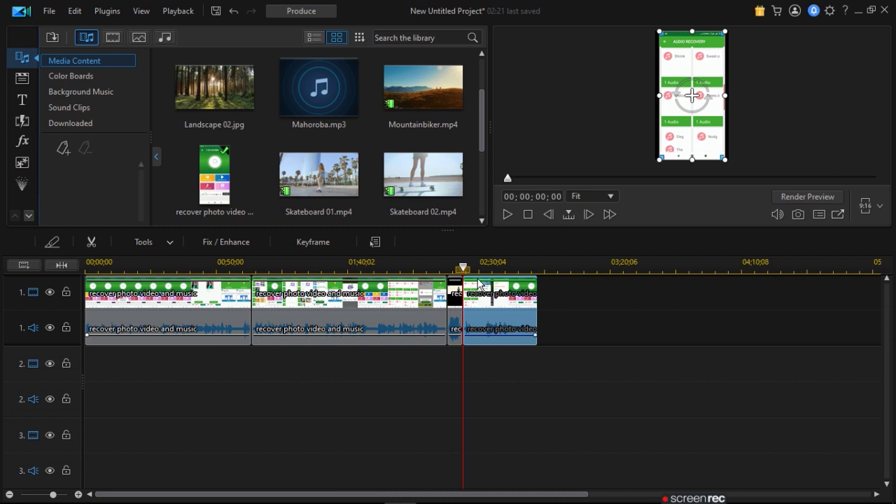
Mute the short ad clip between 00;02;18;04 and 00;02;24;04 and play the timeline through it.
{"action": "right_click", "coordinate": [455, 326]}
{"action": "left_click", "coordinate": [490, 342]}
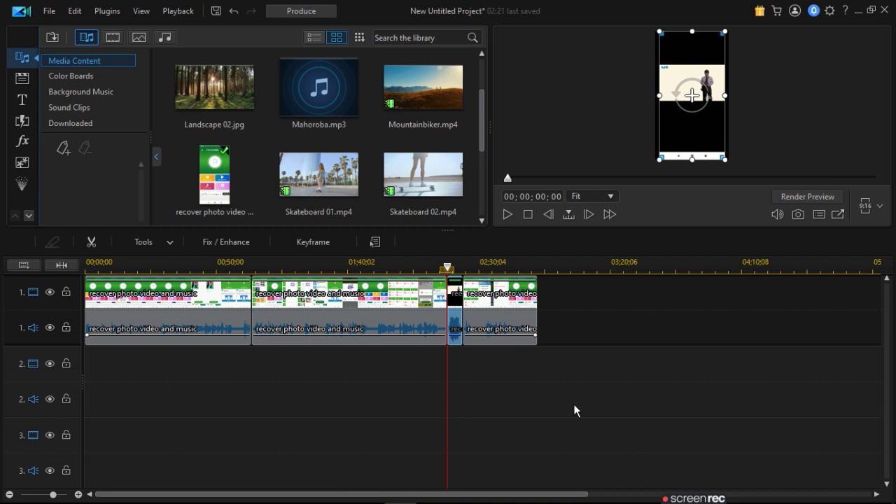
{"action": "left_click", "coordinate": [507, 212]}
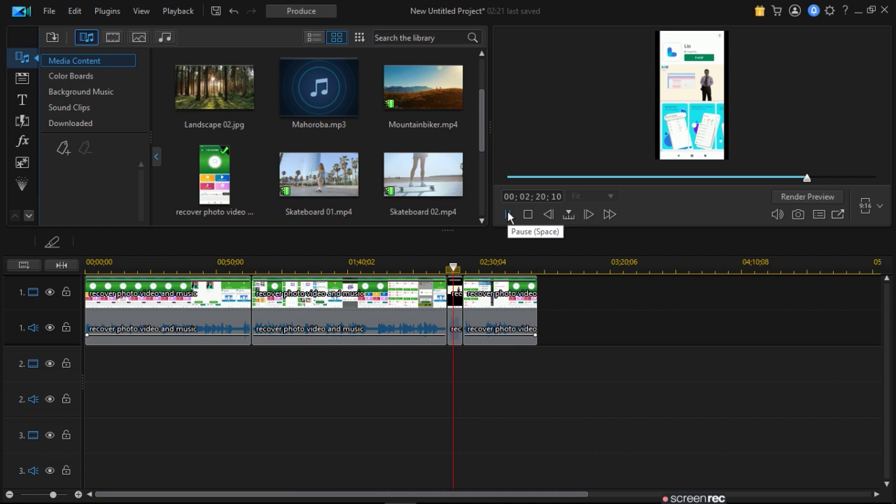
{"action": "left_click", "coordinate": [508, 212]}
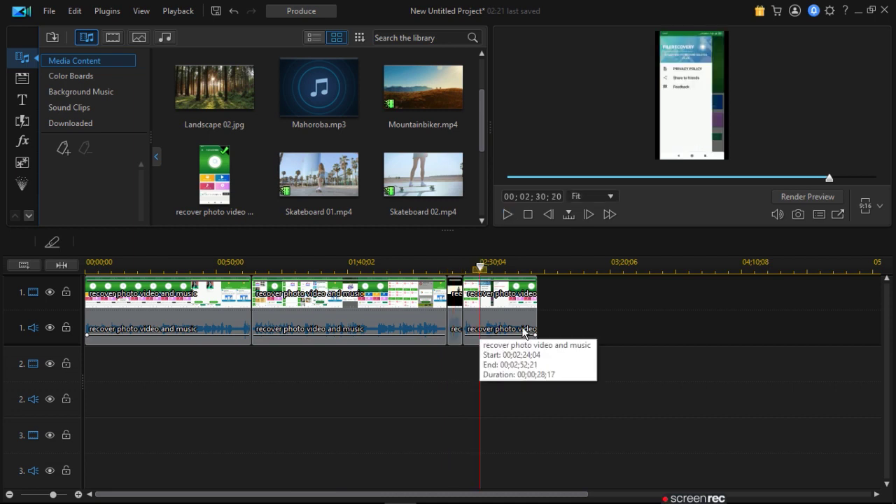
Play the muted short ad clip again from its beginning.
{"action": "left_click", "coordinate": [259, 283]}
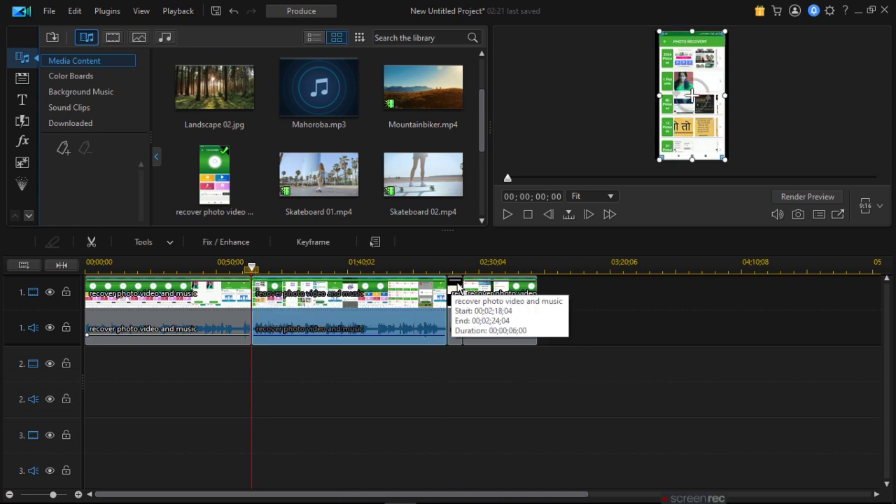
{"action": "left_click", "coordinate": [456, 287]}
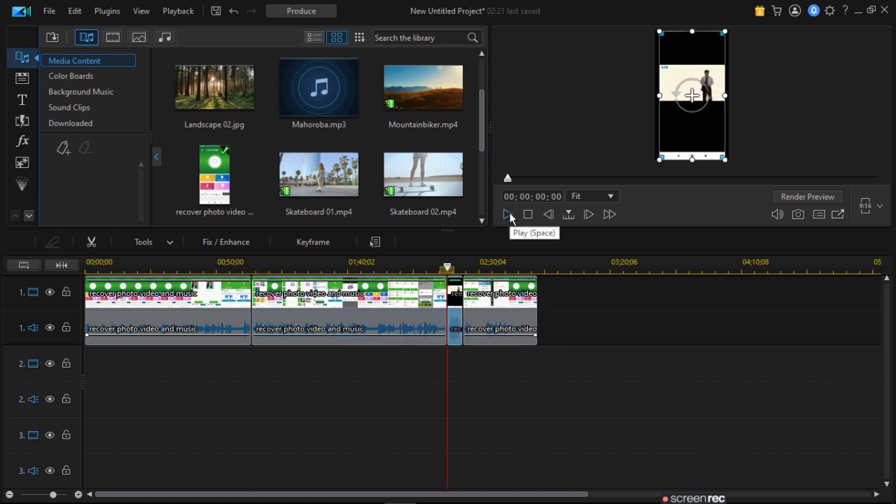
{"action": "left_click", "coordinate": [510, 213]}
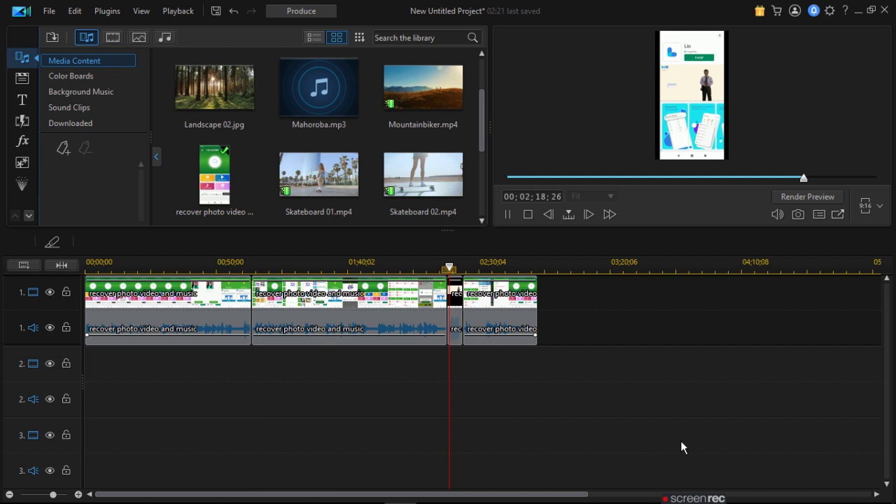
Unlink the video and audio of the short ad clip and review the options offered for each part.
{"action": "right_click", "coordinate": [455, 294]}
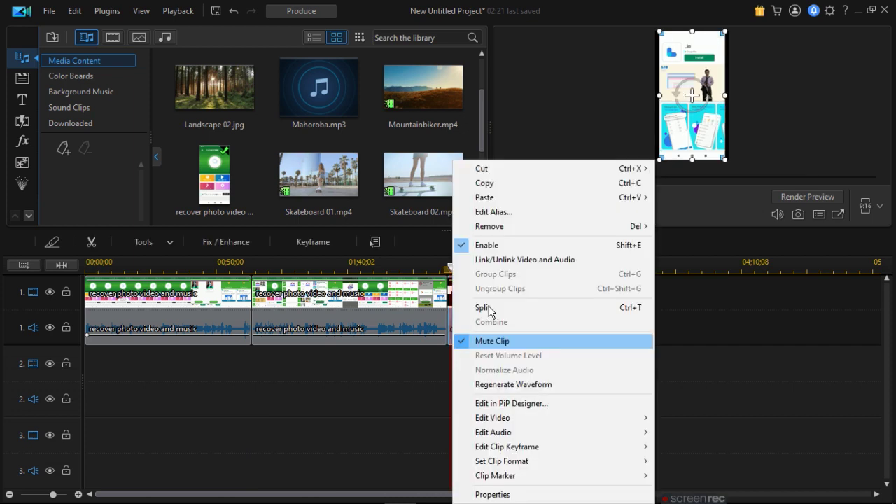
{"action": "left_click", "coordinate": [516, 262]}
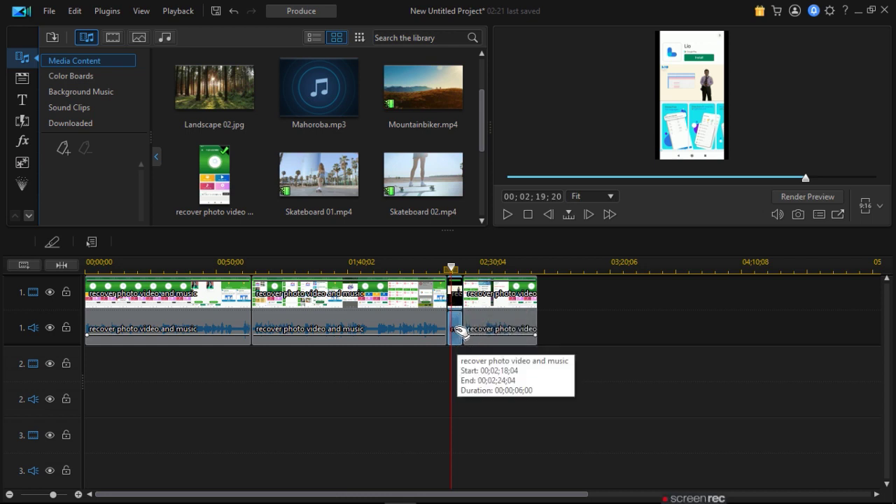
{"action": "right_click", "coordinate": [459, 336]}
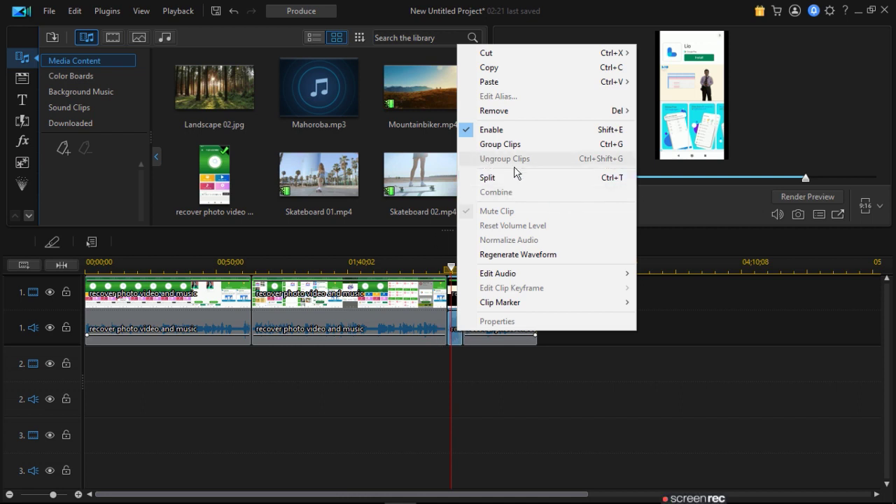
{"action": "left_click", "coordinate": [436, 399]}
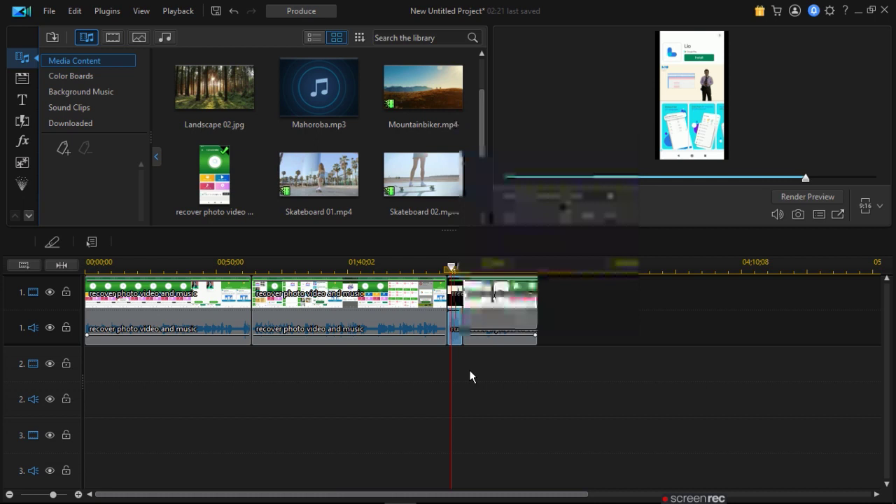
{"action": "right_click", "coordinate": [457, 307]}
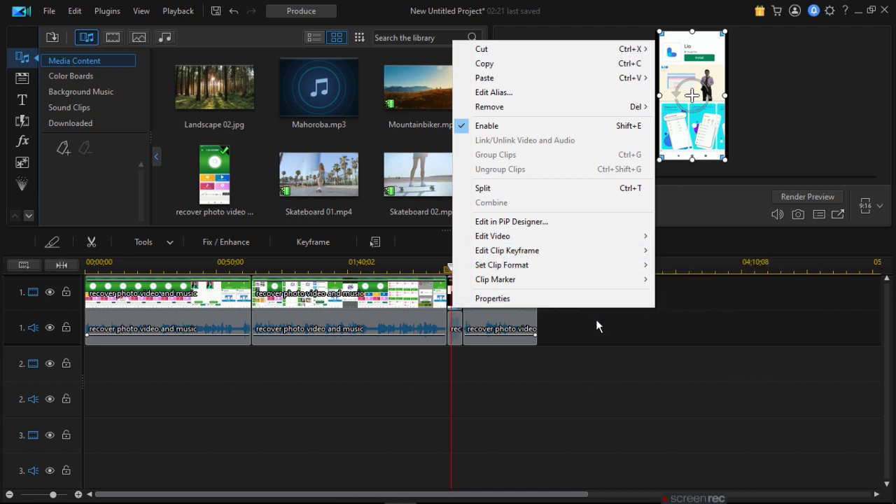
{"action": "left_click", "coordinate": [593, 364]}
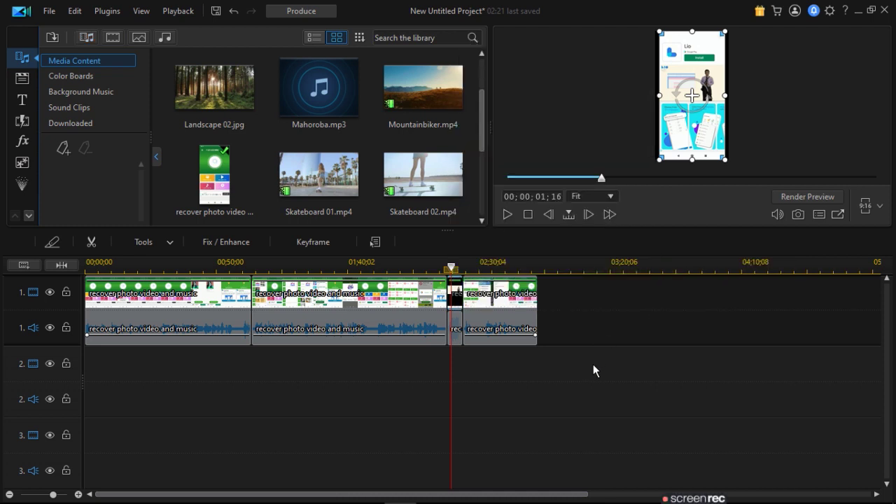
{"action": "left_click", "coordinate": [593, 364]}
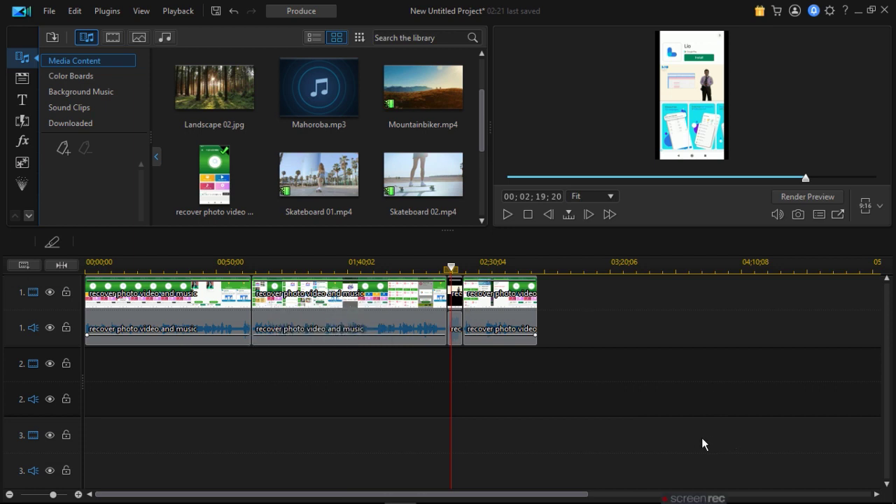
{"action": "mouse_move", "coordinate": [665, 488]}
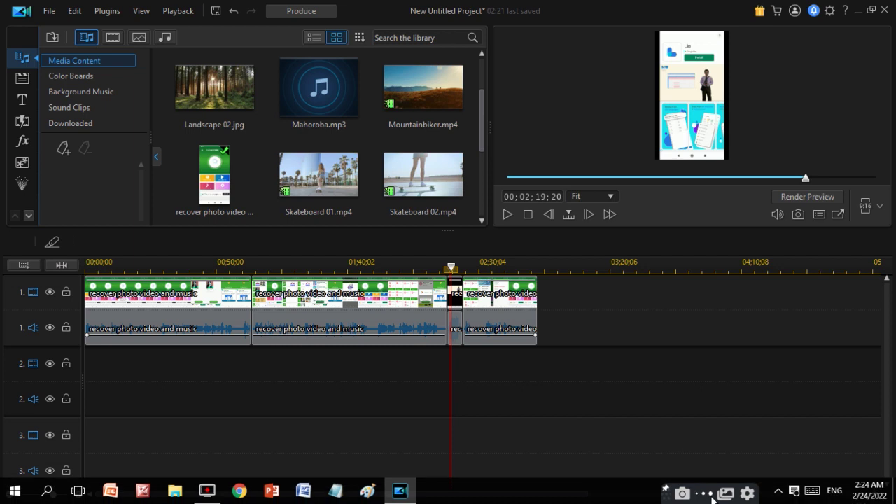